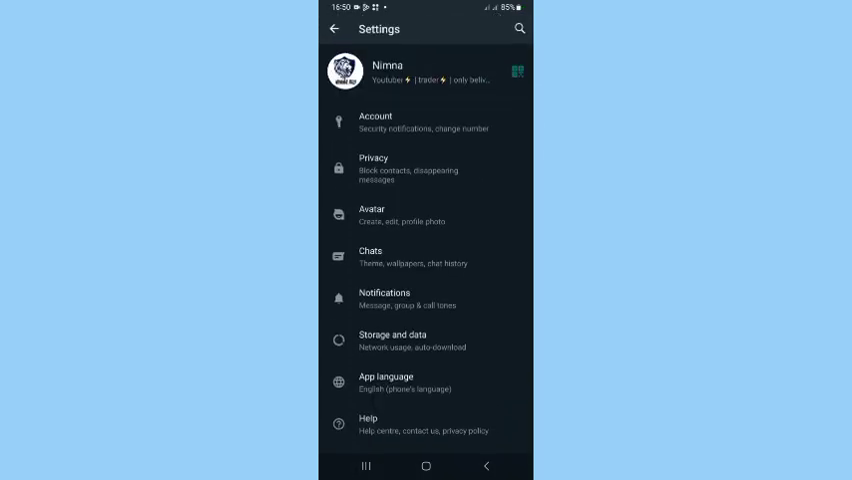
scroll(426, 250, down, 3)
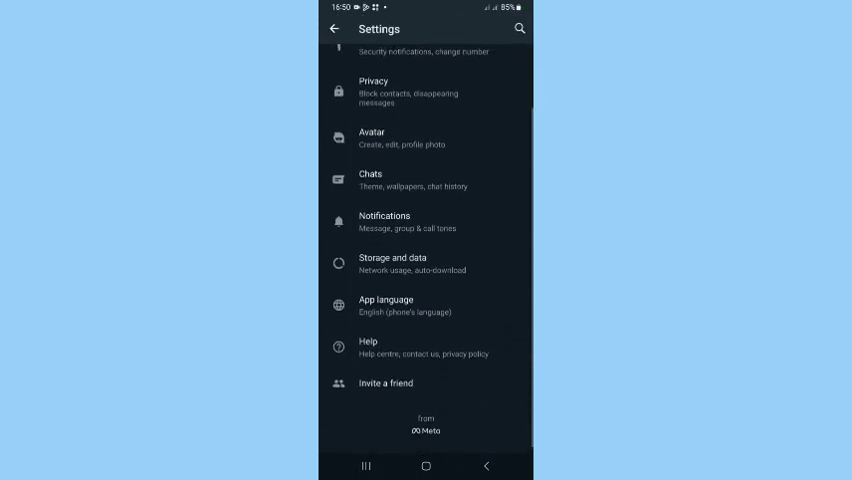
Step: Browse the privacy options: calls, groups, live location, default message timer and read receipts
click(410, 90)
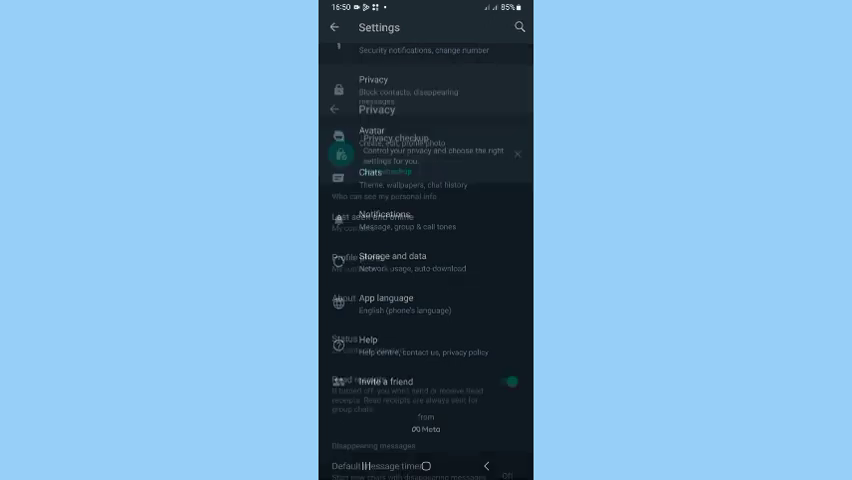
scroll(426, 250, down, 3)
scroll(426, 250, down, 2)
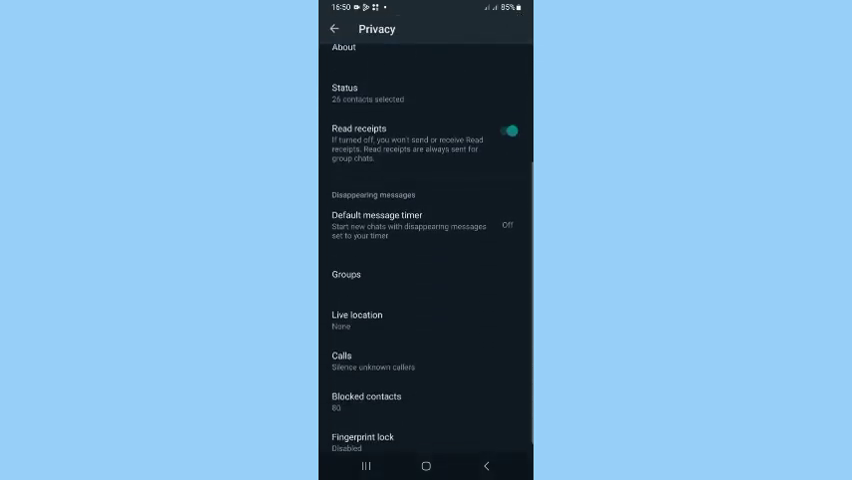
click(426, 347)
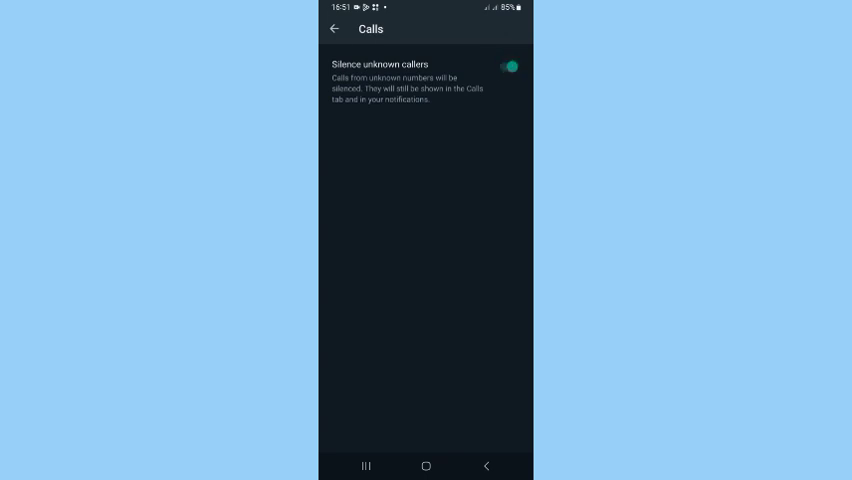
click(334, 28)
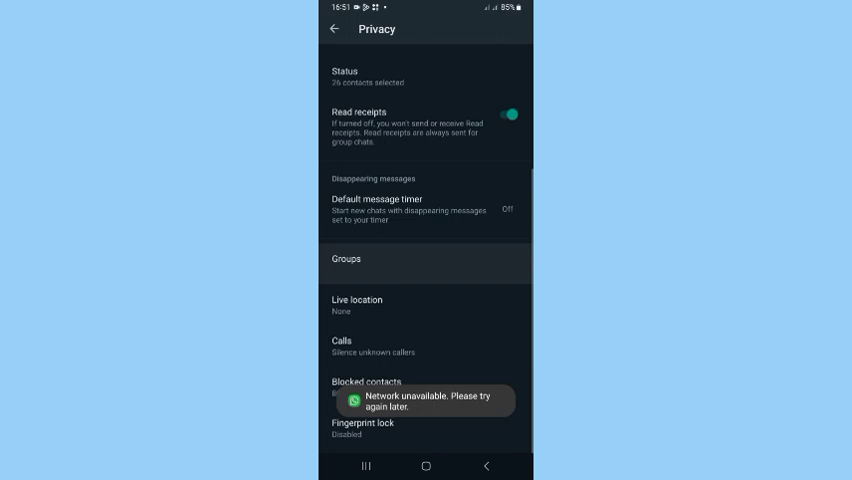
click(426, 305)
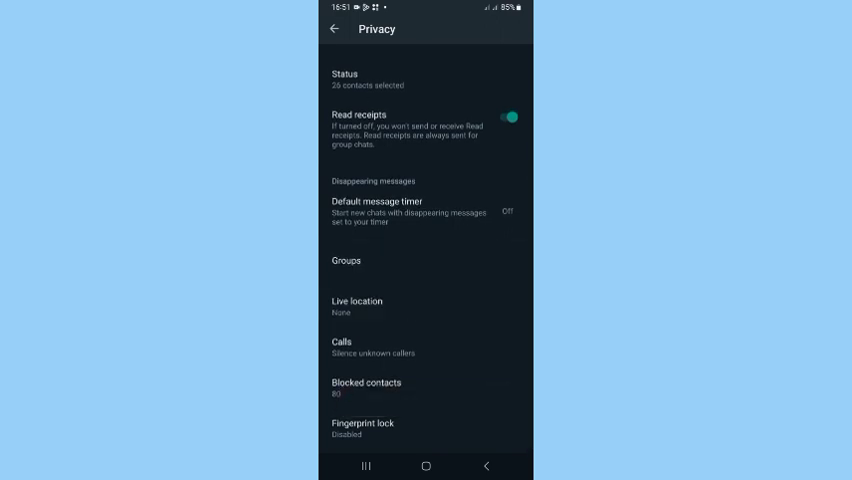
scroll(426, 240, up, 1)
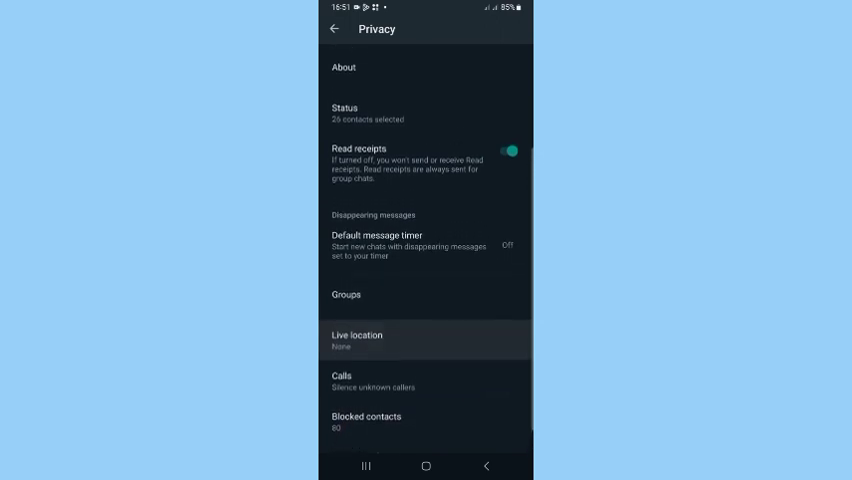
scroll(426, 245, up, 1)
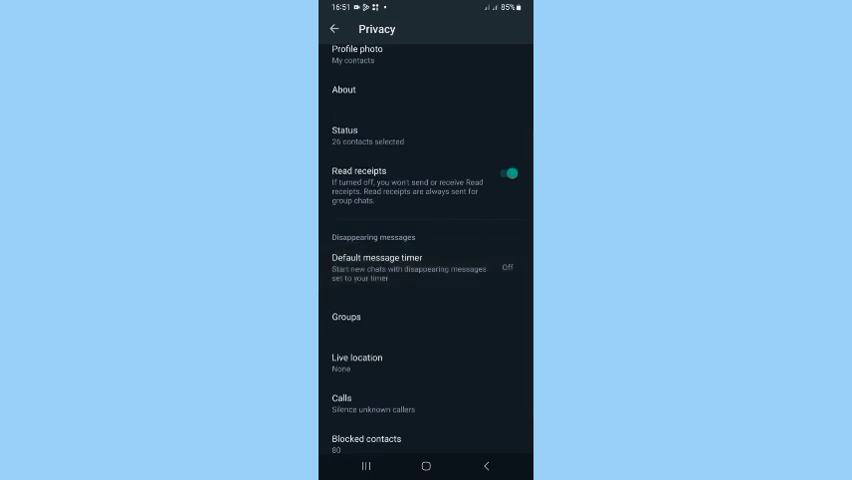
click(410, 258)
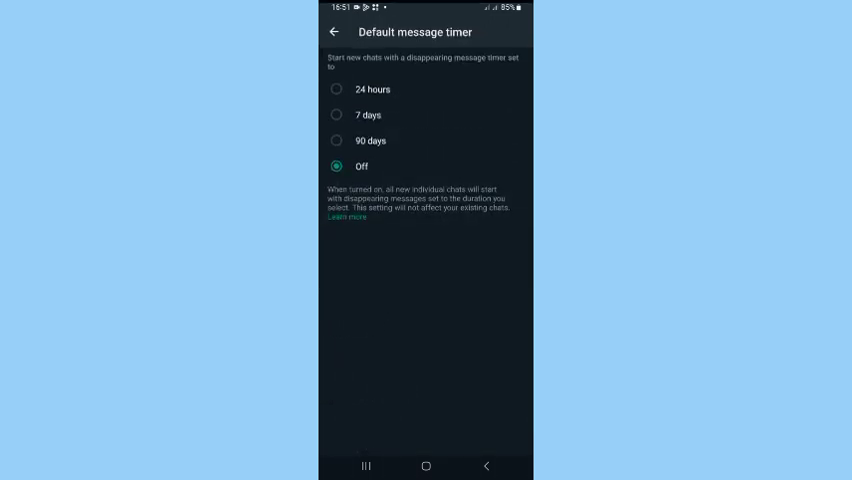
click(334, 29)
scroll(426, 240, up, 1)
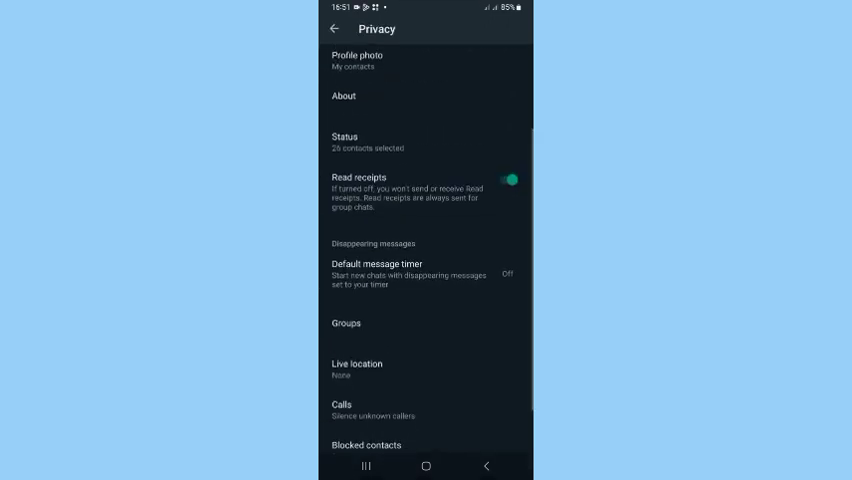
click(410, 190)
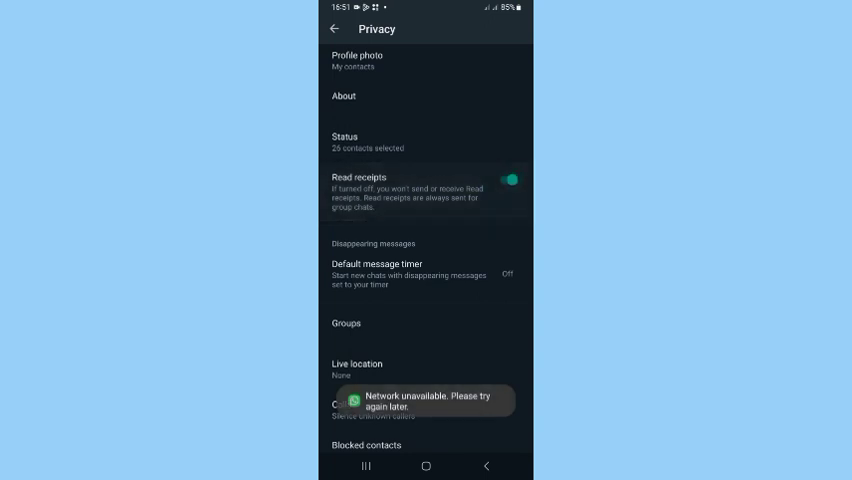
scroll(410, 270, up, 1)
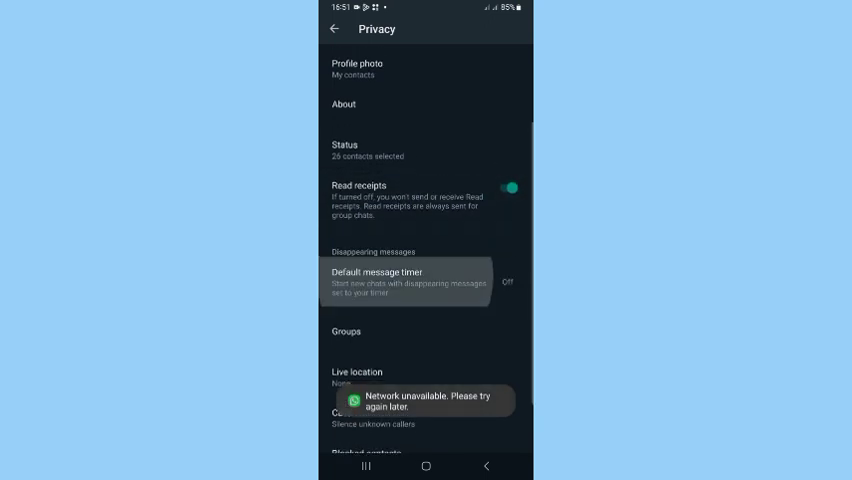
scroll(410, 280, up, 1)
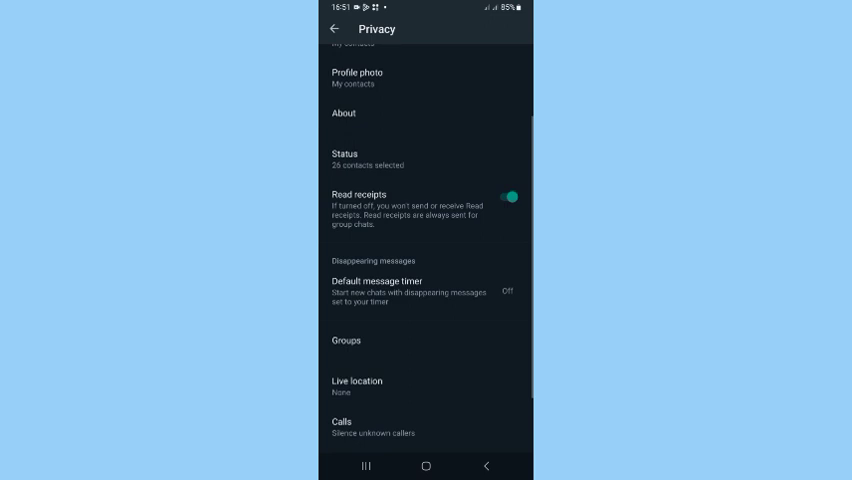
scroll(426, 240, up, 1)
scroll(426, 240, down, 1)
scroll(426, 240, down, 1)
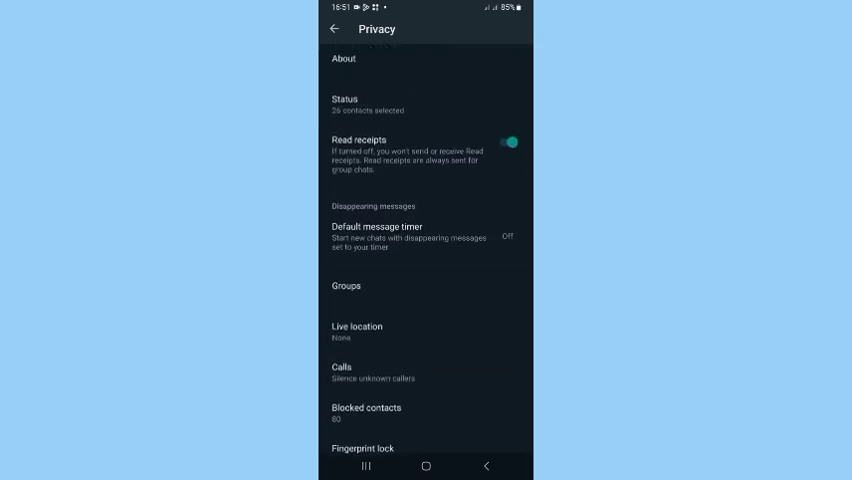
Step: Return to settings and open Proxy under Storage and data, with no proxy set
click(334, 28)
scroll(426, 240, down, 1)
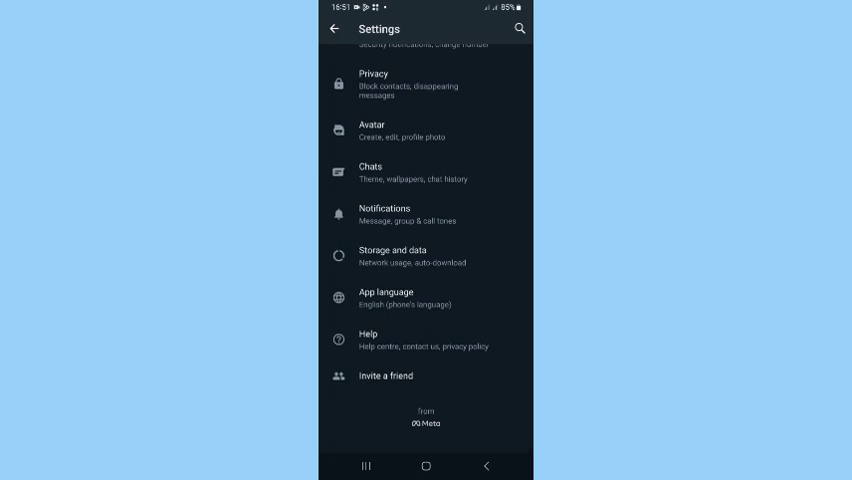
click(392, 256)
scroll(426, 240, down, 1)
scroll(426, 240, up, 1)
scroll(426, 240, down, 1)
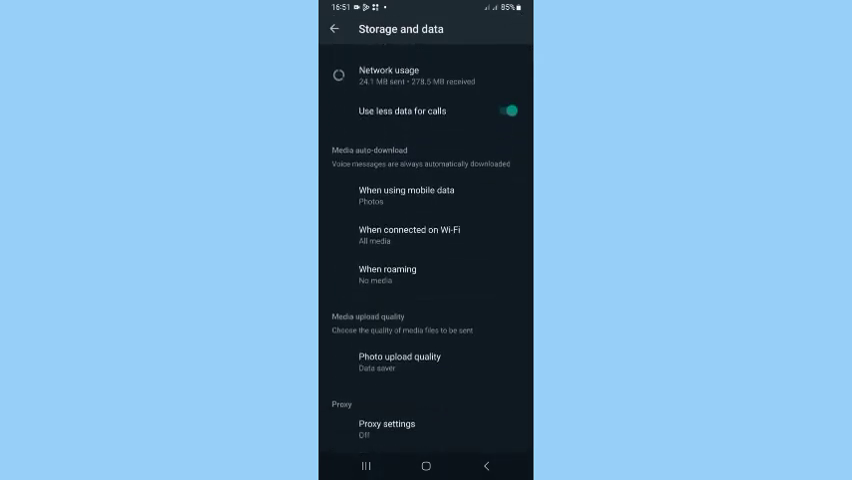
click(387, 428)
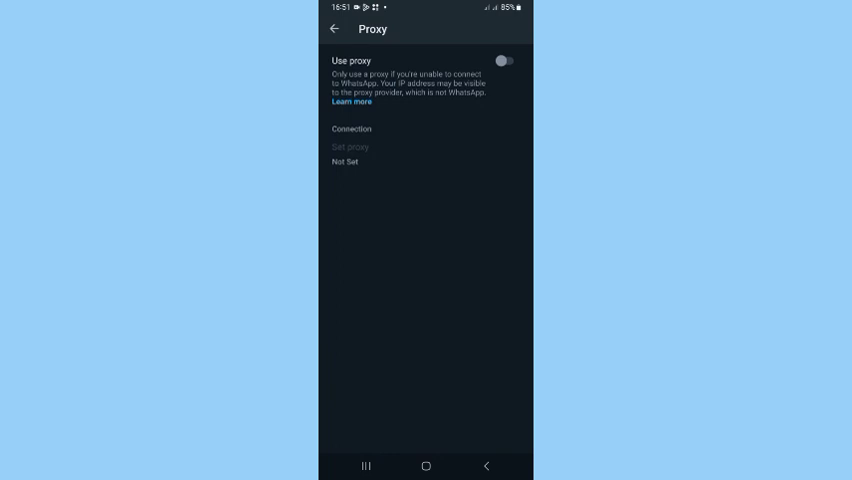
click(430, 153)
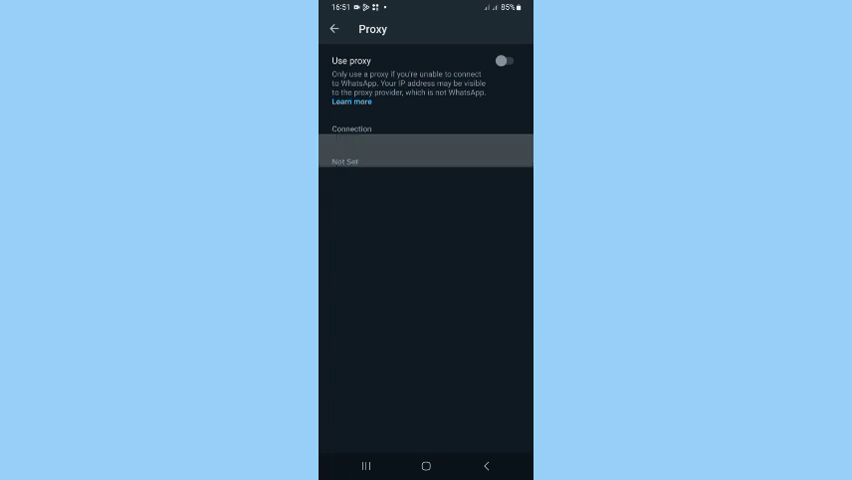
click(430, 153)
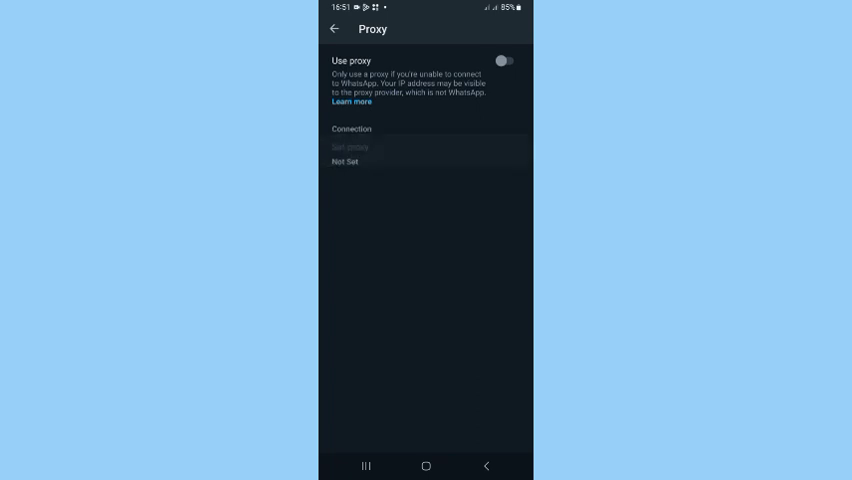